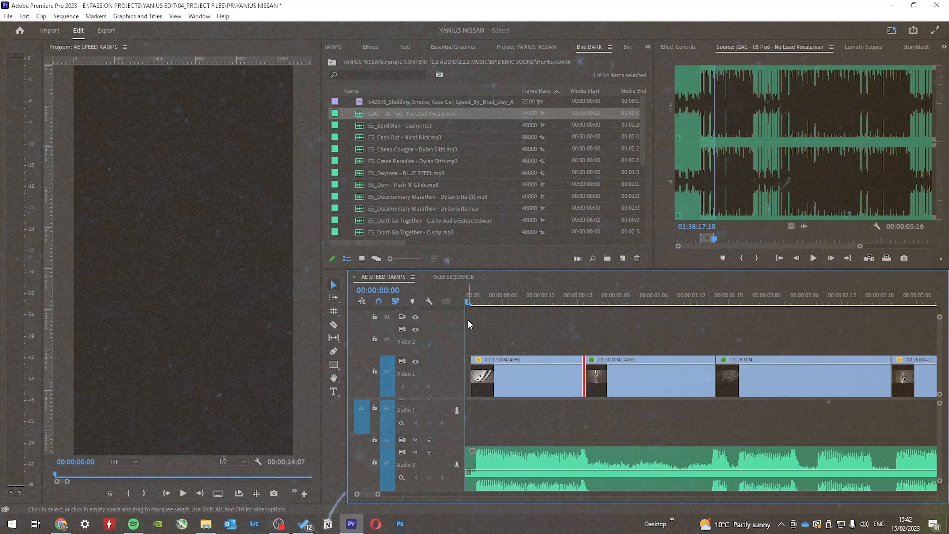
- Display the Time Remapping speed line on clip C0117 in Video 1 and add a speed keyframe near its start
{"action": "key", "text": "space"}
{"action": "scroll", "coordinate": [494, 352], "scroll_direction": "up", "scroll_amount": 5}
{"action": "key", "text": "space"}
{"action": "left_click", "coordinate": [495, 358]}
{"action": "scroll", "coordinate": [497, 363], "scroll_direction": "up", "scroll_amount": 1}
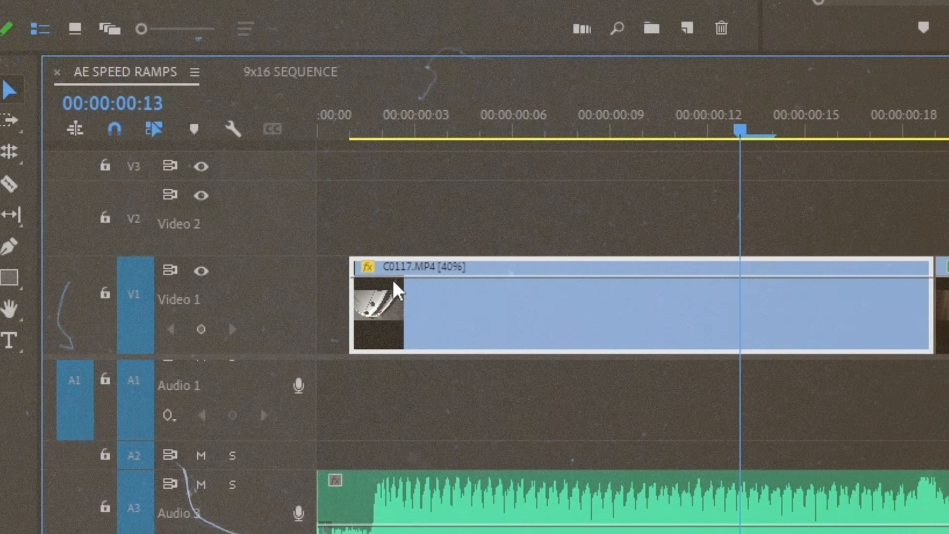
{"action": "left_click", "coordinate": [368, 266]}
{"action": "mouse_move", "coordinate": [443, 354]}
{"action": "left_click", "coordinate": [655, 354]}
{"action": "left_click", "coordinate": [416, 311], "text": "ctrl"}
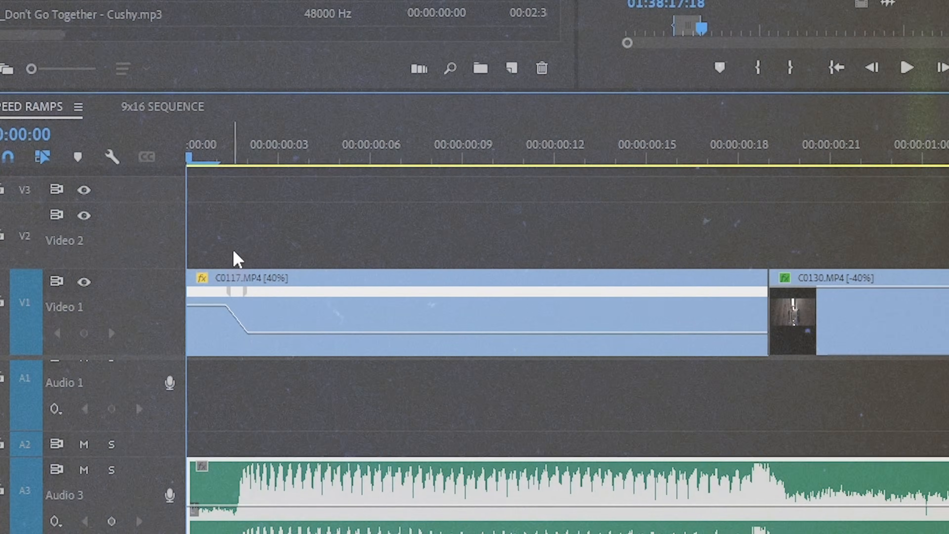
- Spread the speed keyframe on C0117 into a gradual slowdown ramp and play it back from the beginning
{"action": "left_click_drag", "start_coordinate": [246, 290], "coordinate": [280, 295]}
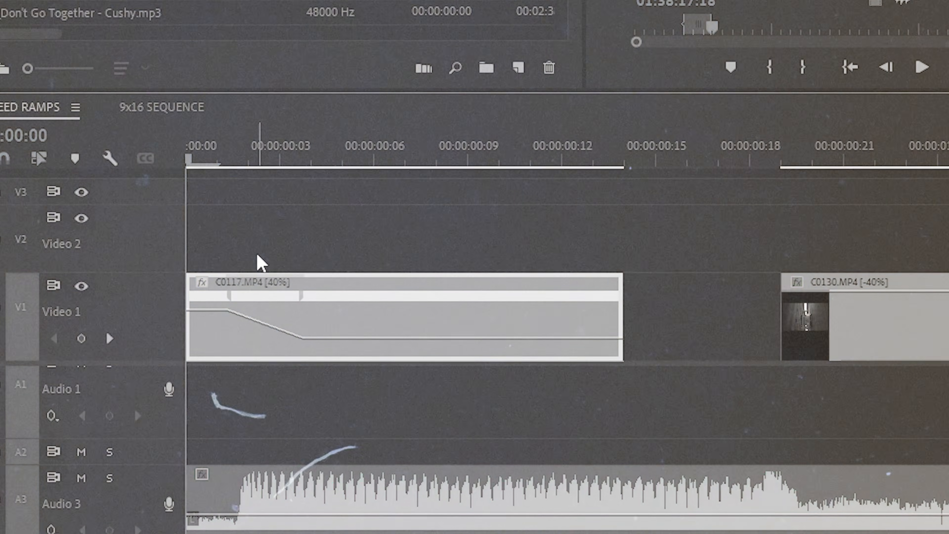
{"action": "key", "text": "space"}
{"action": "key", "text": "space"}
{"action": "left_click", "coordinate": [218, 159]}
{"action": "key", "text": "ctrl+z"}
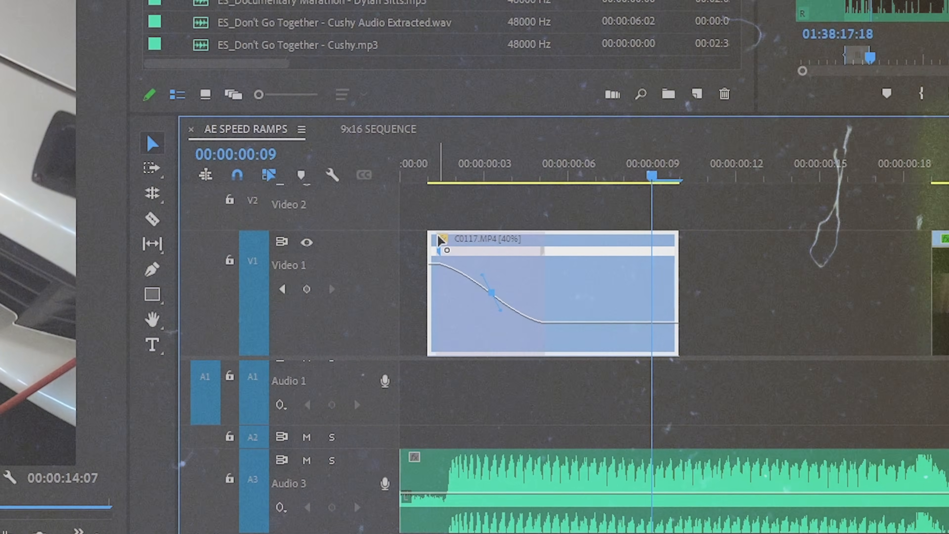
{"action": "left_click", "coordinate": [424, 157]}
{"action": "key", "text": "space"}
{"action": "key", "text": "space"}
{"action": "left_click", "coordinate": [424, 155]}
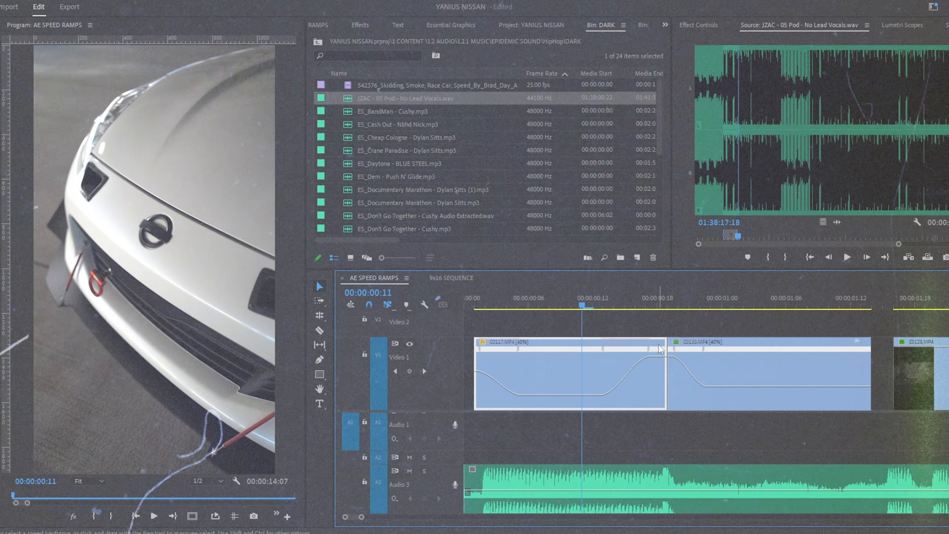
- Place the second part of C0117 on Video 2, reverse its speed, and adjust the start of its speed ramp
{"action": "left_click_drag", "start_coordinate": [640, 344], "coordinate": [637, 344]}
{"action": "left_click_drag", "start_coordinate": [577, 342], "coordinate": [652, 333]}
{"action": "key", "text": "ctrl+r"}
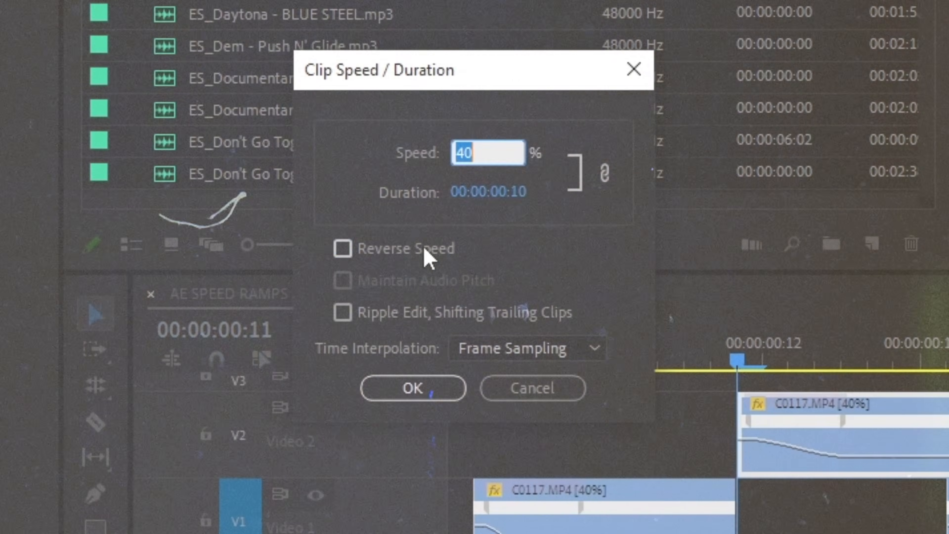
{"action": "left_click", "coordinate": [428, 254]}
{"action": "left_click", "coordinate": [420, 378]}
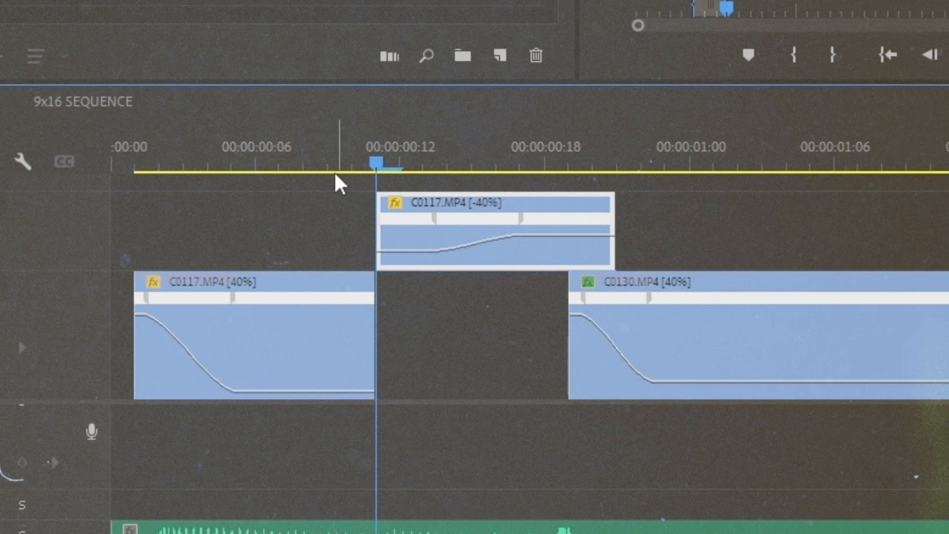
{"action": "left_click_drag", "start_coordinate": [376, 163], "coordinate": [400, 165]}
{"action": "left_click_drag", "start_coordinate": [435, 216], "coordinate": [444, 215]}
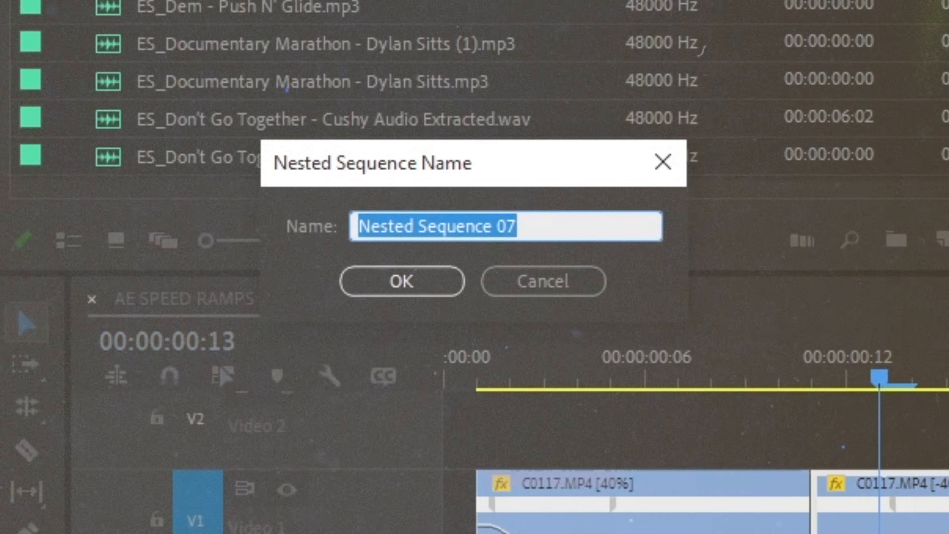
- Nest the reversed clip as Nested Sequence 07, add two speed keyframes, and raise its speed after the second one
{"action": "left_click", "coordinate": [344, 284], "text": "ctrl"}
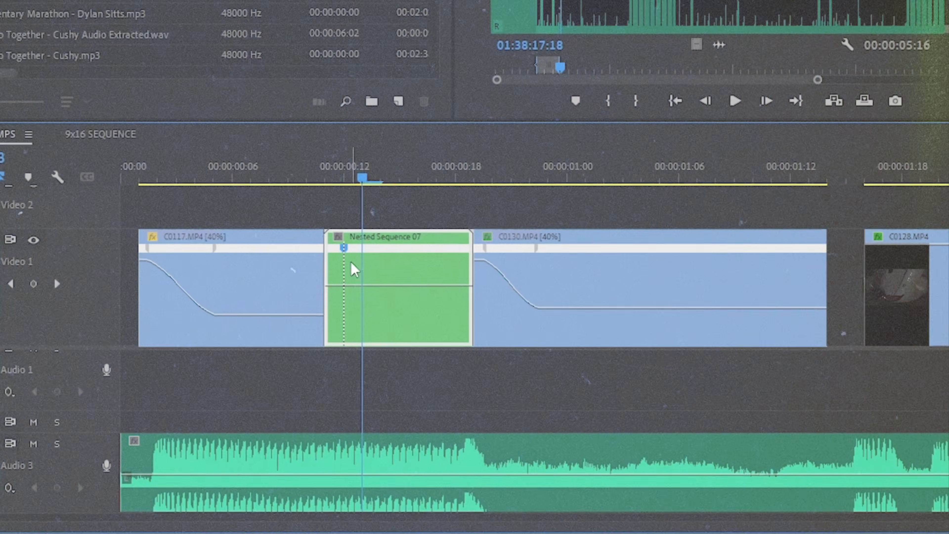
{"action": "left_click", "coordinate": [405, 290], "text": "ctrl"}
{"action": "left_click_drag", "start_coordinate": [451, 294], "coordinate": [451, 271]}
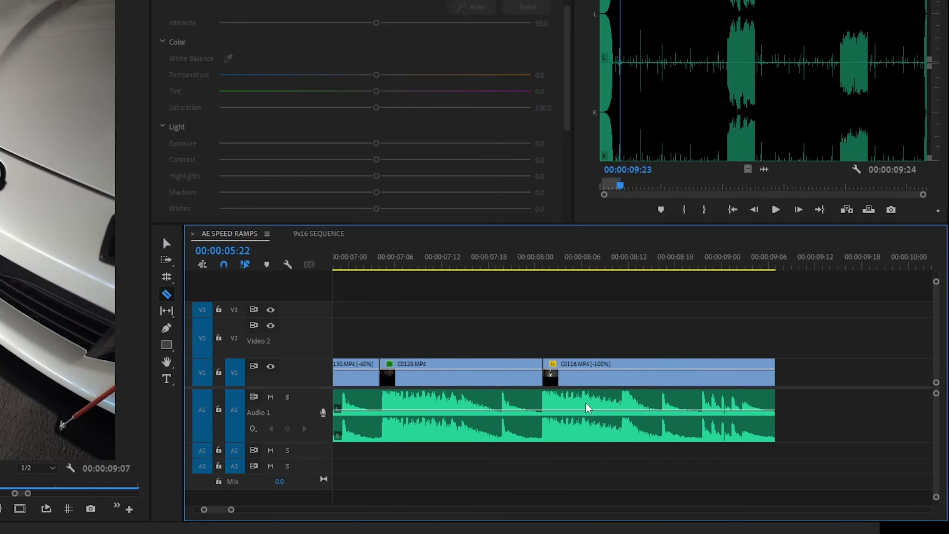
- Replace the four video clips and the music beneath them with a linked After Effects composition
{"action": "scroll", "coordinate": [542, 397], "scroll_direction": "up", "scroll_amount": 3}
{"action": "scroll", "coordinate": [460, 399], "scroll_direction": "down", "scroll_amount": 1}
{"action": "key", "text": "v"}
{"action": "left_click_drag", "start_coordinate": [459, 318], "coordinate": [555, 389]}
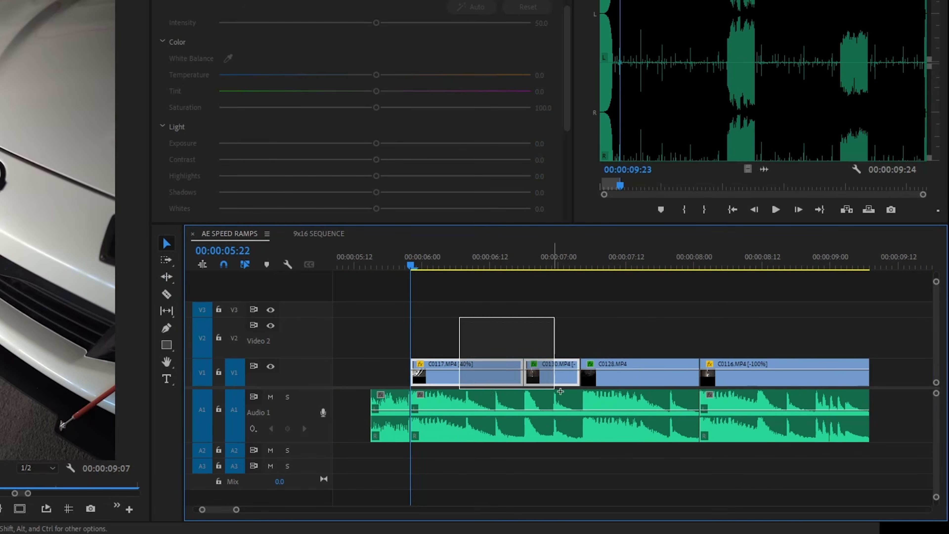
{"action": "right_click", "coordinate": [612, 379]}
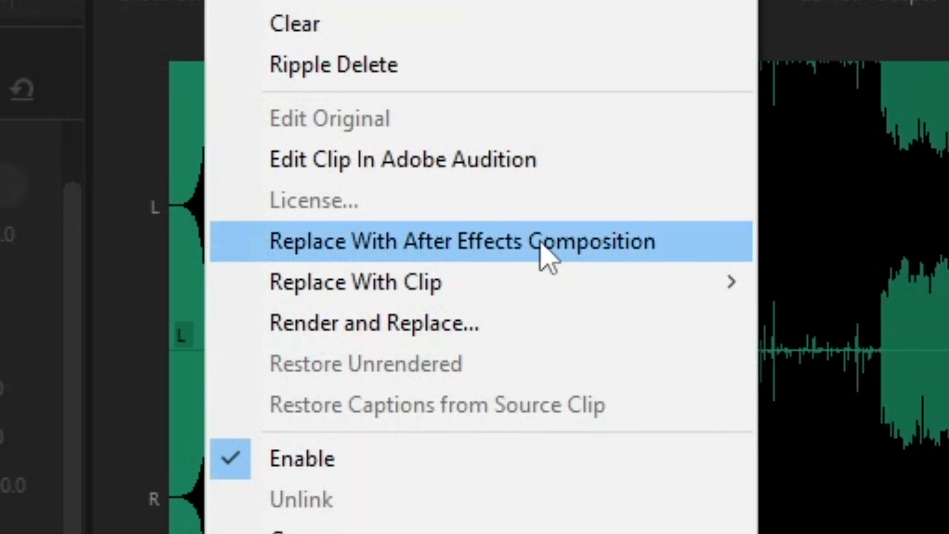
{"action": "left_click", "coordinate": [541, 244]}
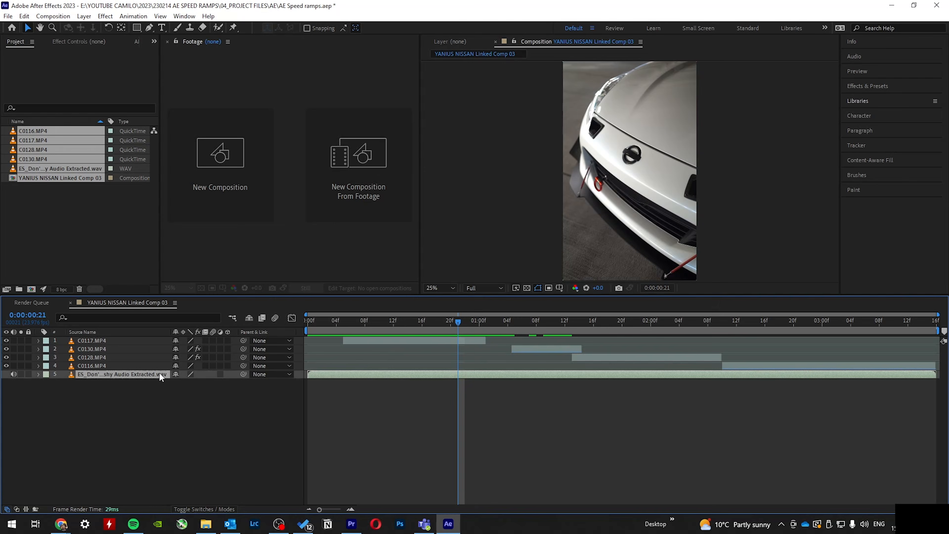
- Reveal the waveform of the extracted audio layer in the After Effects composition
{"action": "key", "text": "l"}
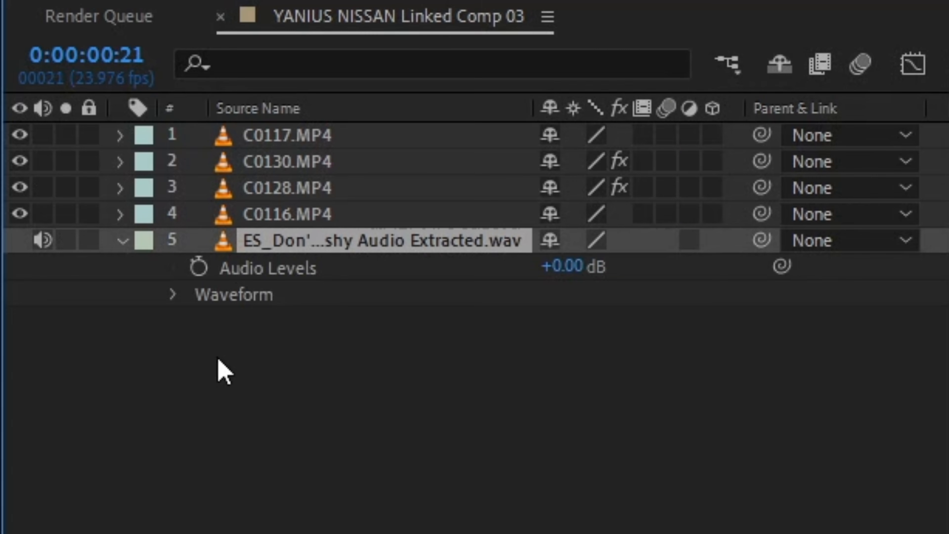
{"action": "key", "text": "l"}
{"action": "key", "text": "l"}
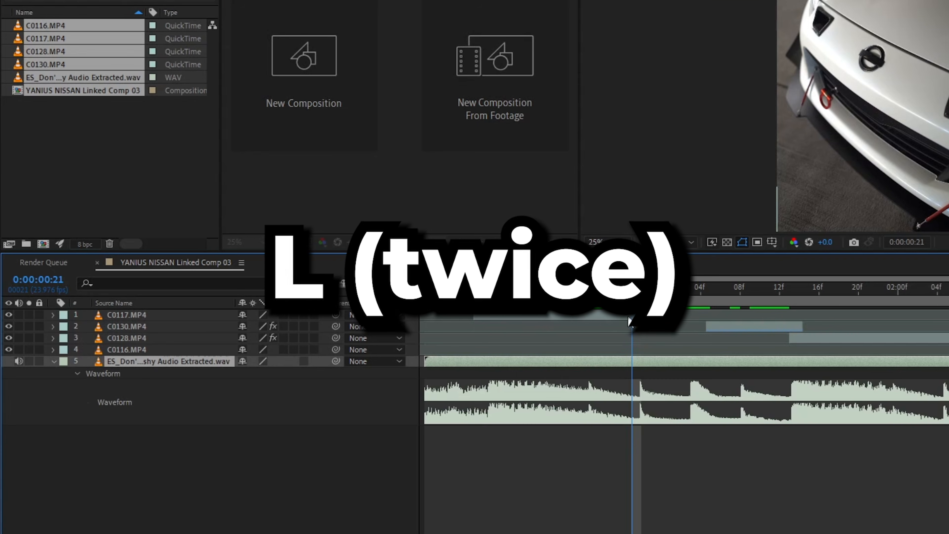
- Enable time remapping on layer C0117 and adjust its Time Remap value at frame 6 to choose the starting footage
{"action": "left_click", "coordinate": [484, 290]}
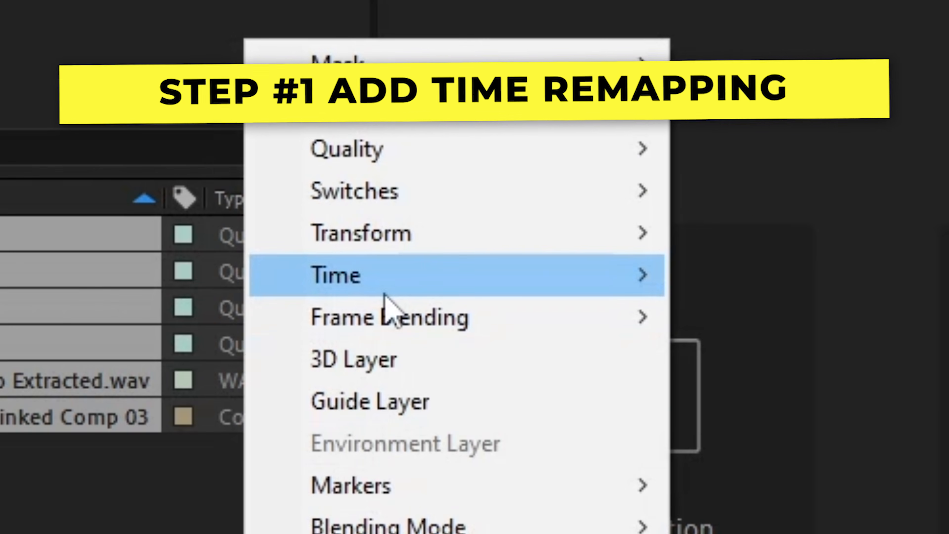
{"action": "mouse_move", "coordinate": [388, 307]}
{"action": "left_click", "coordinate": [532, 219]}
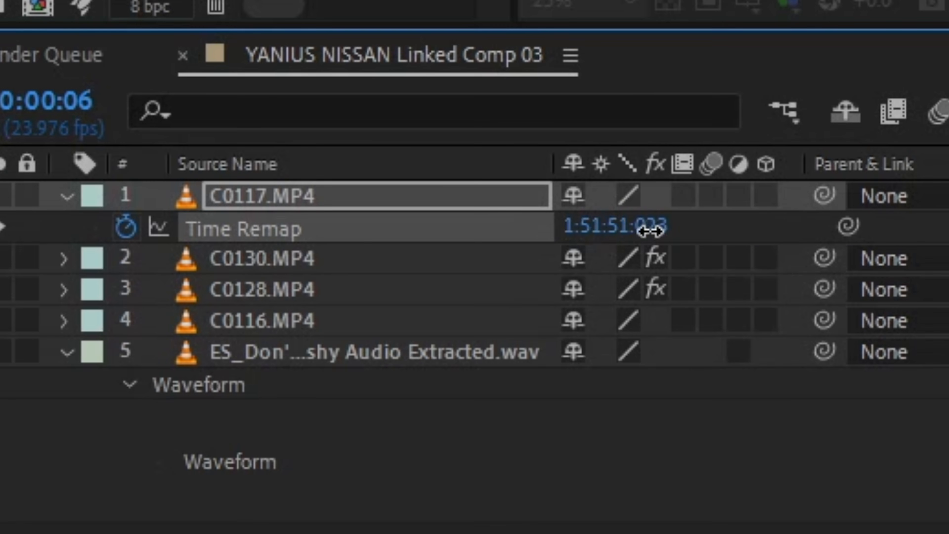
{"action": "mouse_move", "coordinate": [650, 231]}
{"action": "left_mouse_down"}
{"action": "mouse_move", "coordinate": [725, 231]}
{"action": "mouse_move", "coordinate": [627, 231]}
{"action": "mouse_move", "coordinate": [654, 231]}
{"action": "left_mouse_up"}
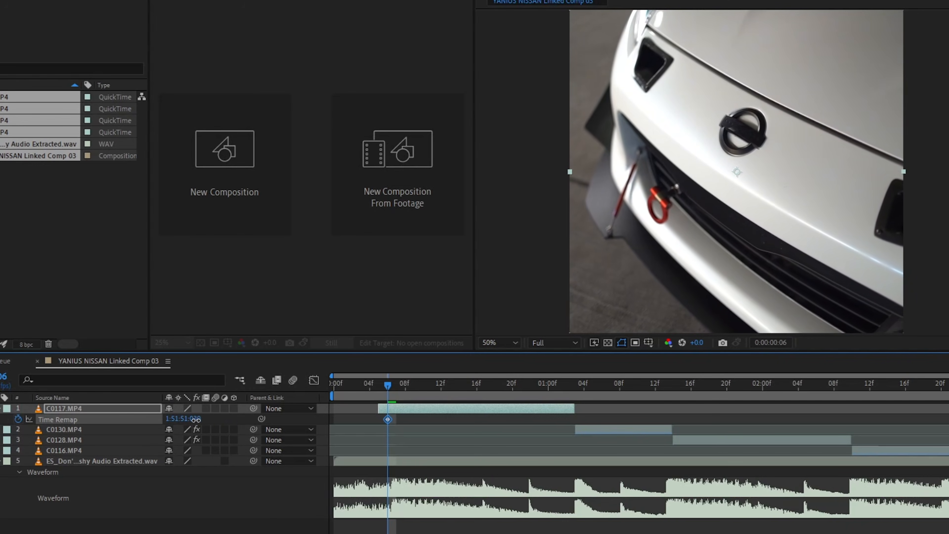
{"action": "left_click_drag", "start_coordinate": [196, 419], "coordinate": [306, 418]}
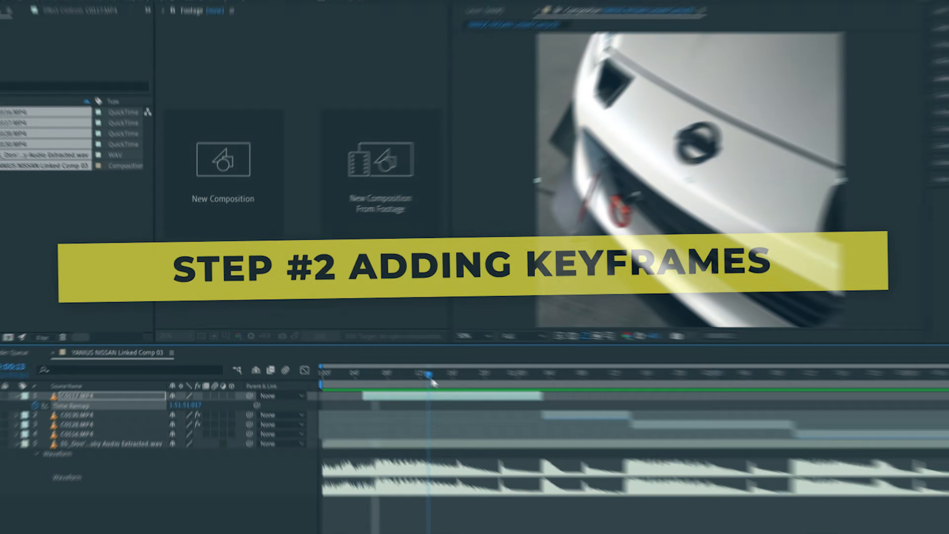
- Add a Time Remap keyframe to C0117 at frame 14 and return to the layer's start at frame 5
{"action": "left_click_drag", "start_coordinate": [431, 378], "coordinate": [467, 391]}
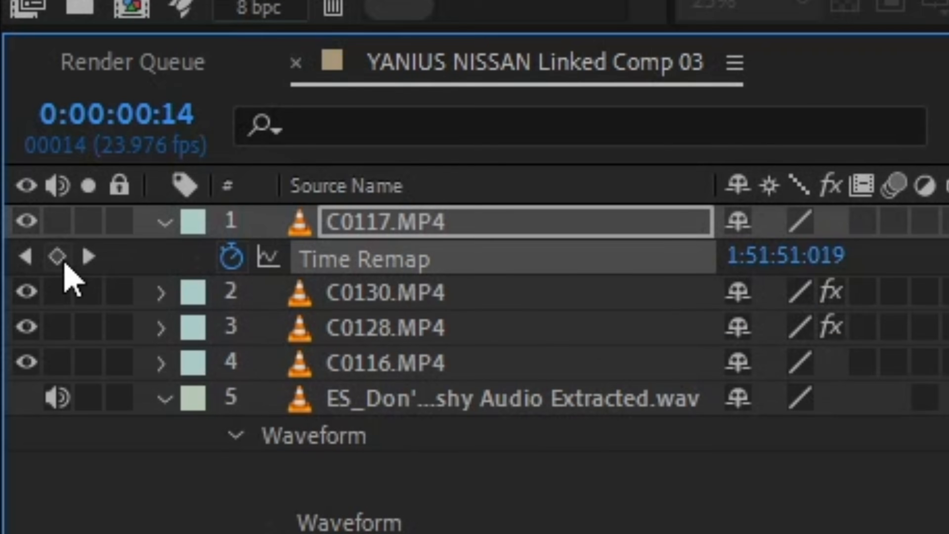
{"action": "left_click", "coordinate": [0, 421]}
{"action": "left_click", "coordinate": [426, 417]}
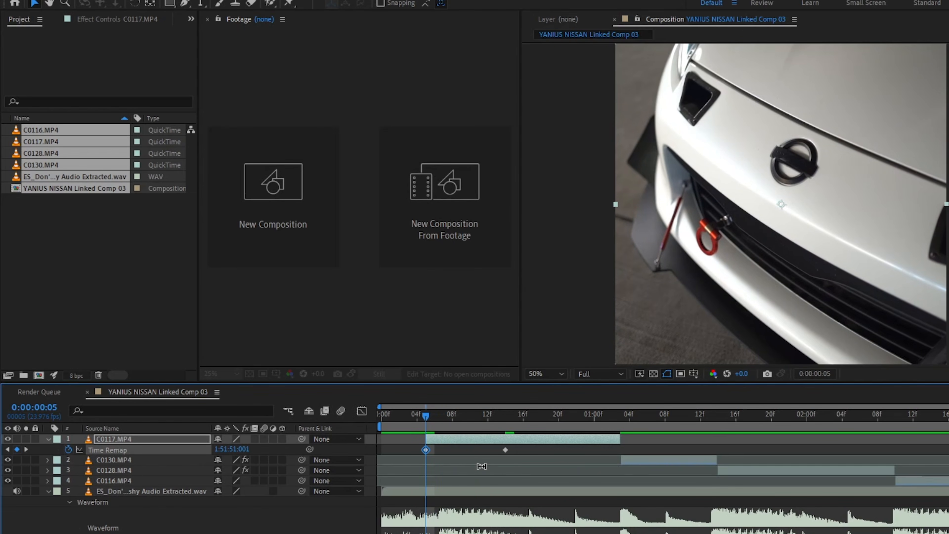
- Move the second Time Remap keyframe on C0117 to frame 8 and play back the faster opening
{"action": "left_click_drag", "start_coordinate": [426, 417], "coordinate": [495, 437]}
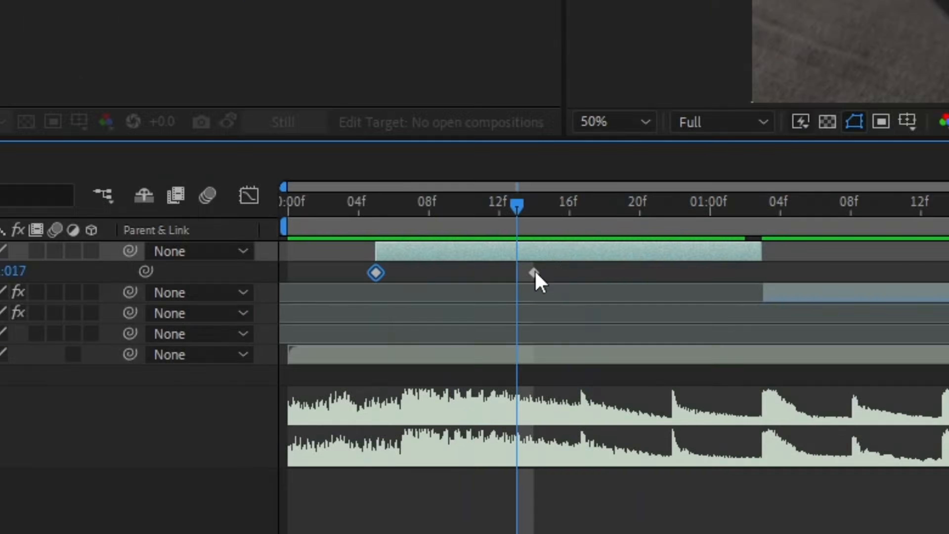
{"action": "mouse_move", "coordinate": [506, 450]}
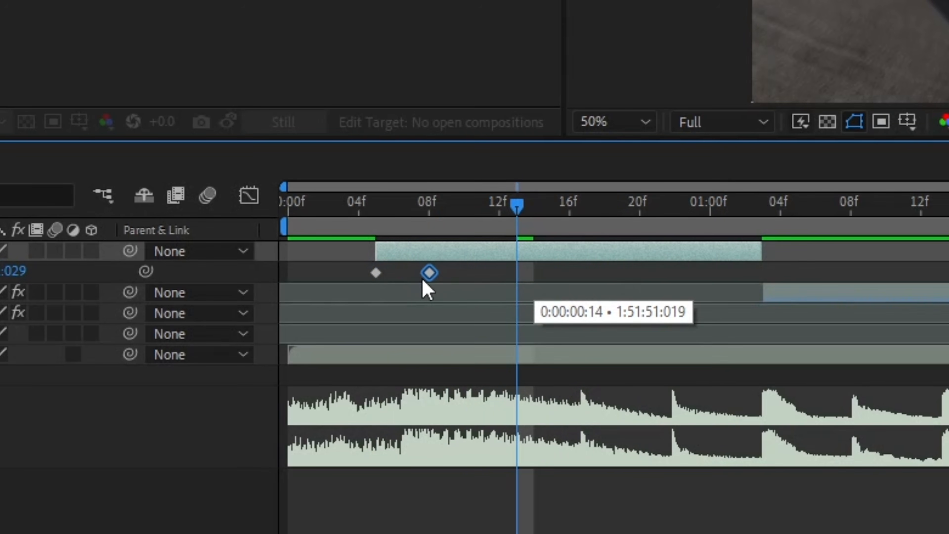
{"action": "left_click", "coordinate": [368, 203]}
{"action": "key", "text": "space"}
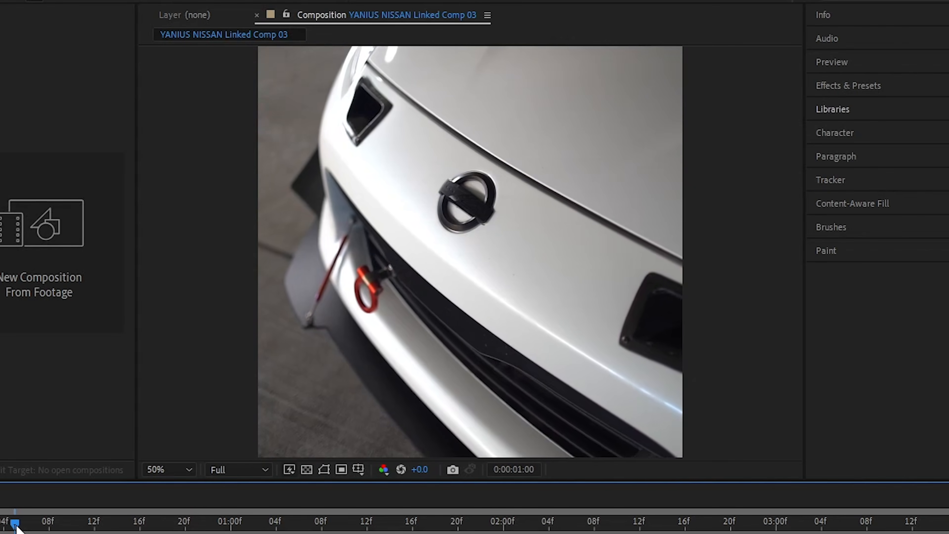
{"action": "key", "text": "space"}
- Set Time Remap keyframes on C0117 at 0:00:00:23 and at the layer's end at 0:00:01:03
{"action": "left_click_drag", "start_coordinate": [370, 203], "coordinate": [589, 222]}
{"action": "left_click_drag", "start_coordinate": [430, 370], "coordinate": [464, 373]}
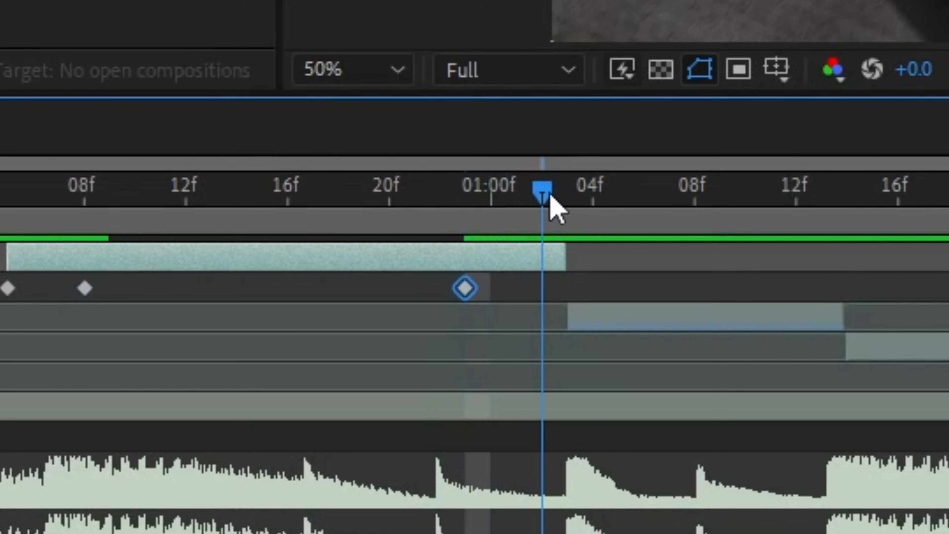
{"action": "mouse_move", "coordinate": [604, 384]}
{"action": "left_mouse_down"}
{"action": "mouse_move", "coordinate": [589, 394]}
{"action": "mouse_move", "coordinate": [433, 396]}
{"action": "mouse_move", "coordinate": [598, 402]}
{"action": "left_mouse_up"}
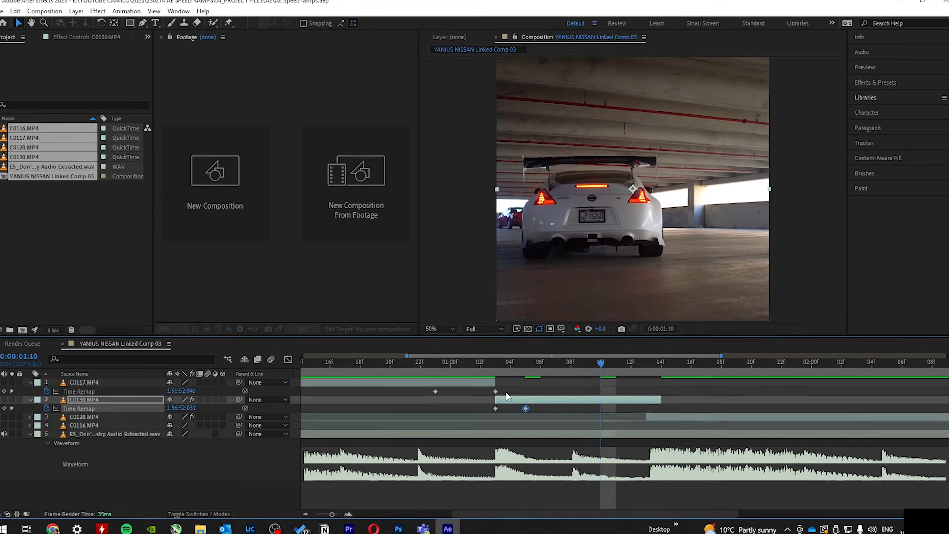
{"action": "left_click_drag", "start_coordinate": [602, 364], "coordinate": [651, 364]}
{"action": "left_click_drag", "start_coordinate": [661, 398], "coordinate": [651, 403]}
{"action": "mouse_move", "coordinate": [650, 368]}
{"action": "left_mouse_down"}
{"action": "mouse_move", "coordinate": [562, 389]}
{"action": "mouse_move", "coordinate": [526, 376]}
{"action": "mouse_move", "coordinate": [645, 374]}
{"action": "left_mouse_up"}
{"action": "key", "text": "ctrl+z"}
{"action": "key", "text": "ctrl+z"}
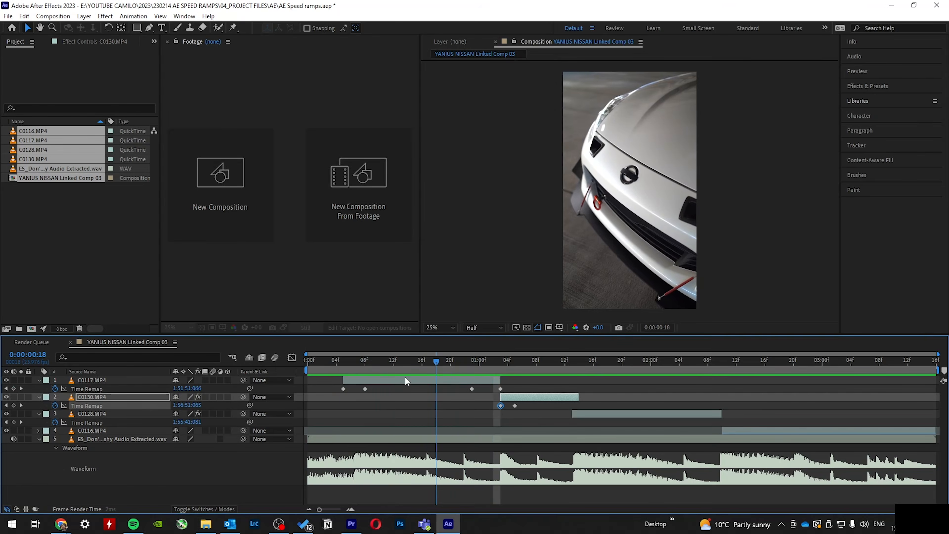
- Adjust the Time Remap value of C0117 at 0:00:01:02 and play back the transition into C0130
{"action": "left_click_drag", "start_coordinate": [404, 379], "coordinate": [343, 374]}
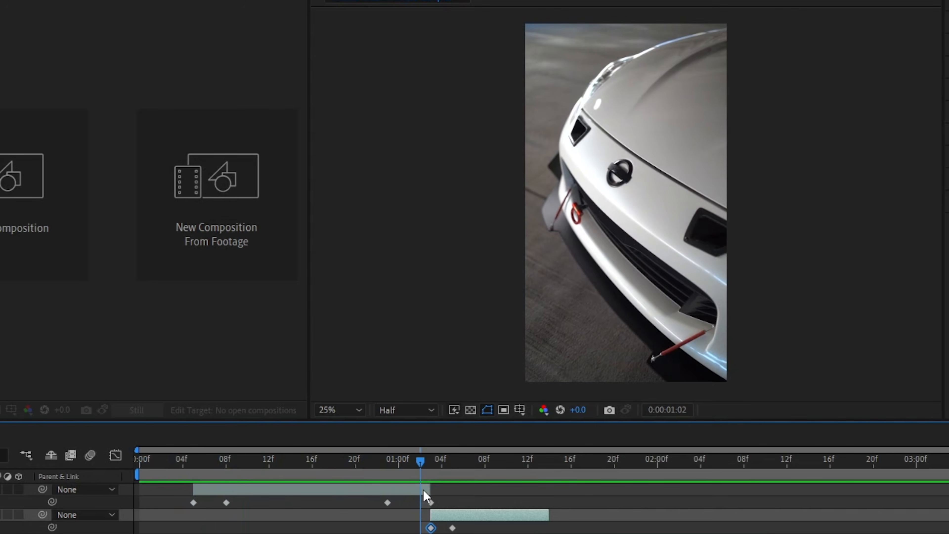
{"action": "left_click_drag", "start_coordinate": [463, 507], "coordinate": [408, 508]}
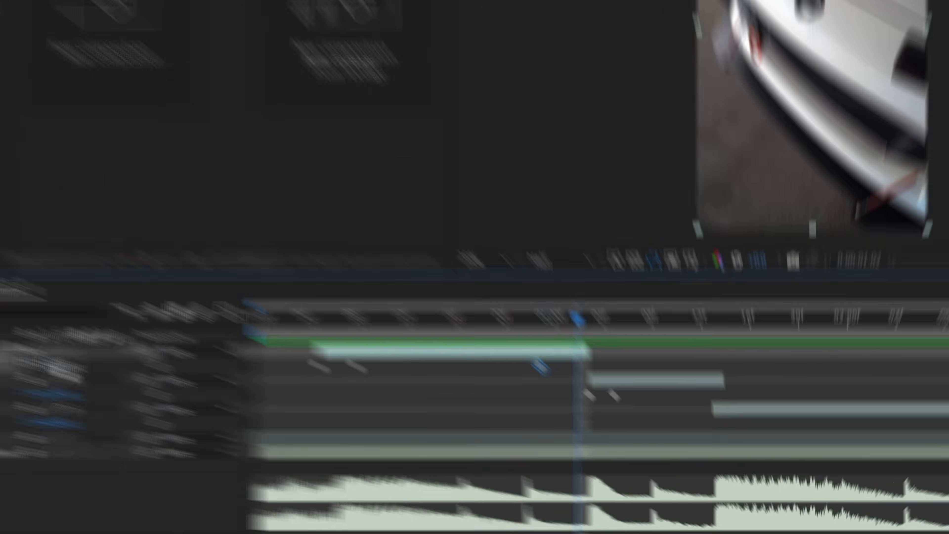
{"action": "mouse_move", "coordinate": [251, 424]}
{"action": "left_mouse_down"}
{"action": "mouse_move", "coordinate": [286, 427]}
{"action": "mouse_move", "coordinate": [258, 427]}
{"action": "left_mouse_up"}
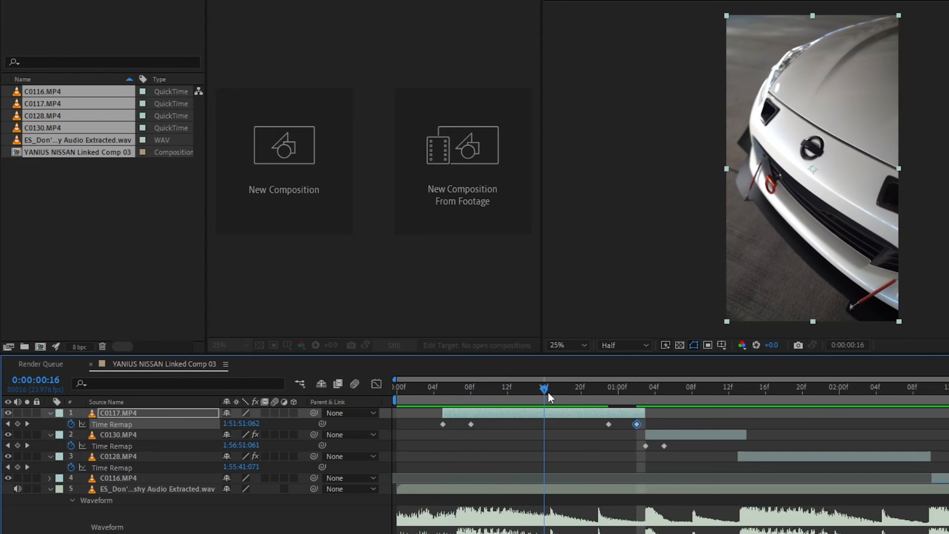
{"action": "left_click_drag", "start_coordinate": [589, 392], "coordinate": [644, 400]}
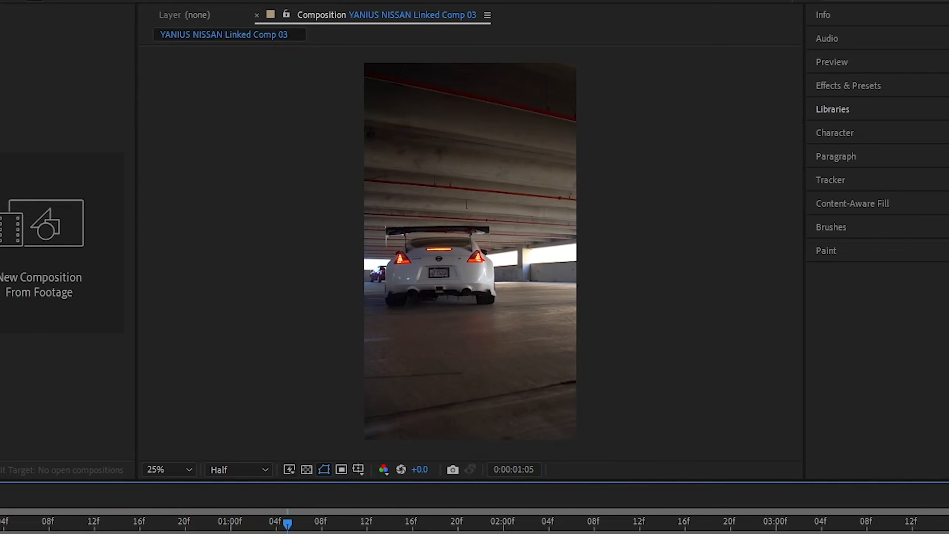
{"action": "mouse_move", "coordinate": [288, 524]}
{"action": "left_mouse_down"}
{"action": "mouse_move", "coordinate": [207, 525]}
{"action": "mouse_move", "coordinate": [287, 524]}
{"action": "left_mouse_up"}
{"action": "key", "text": "space"}
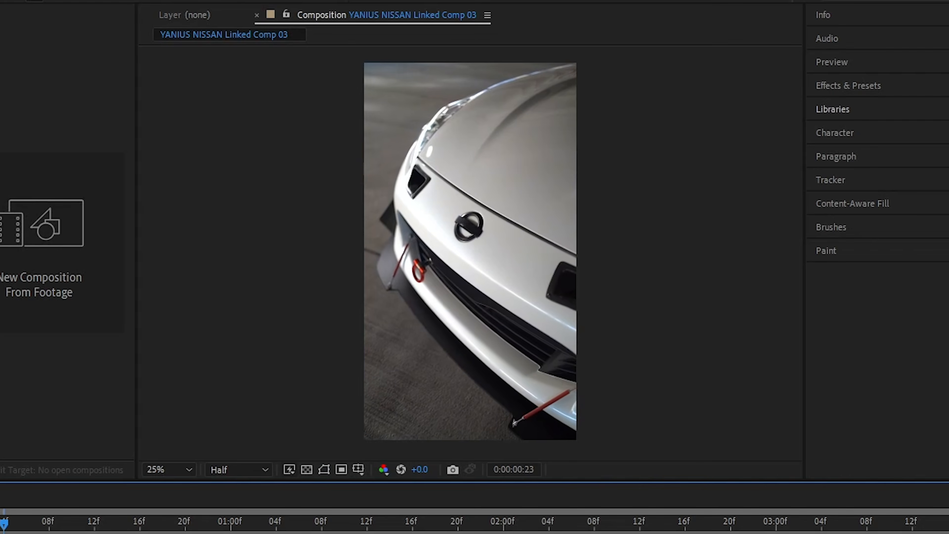
{"action": "left_click", "coordinate": [61, 524]}
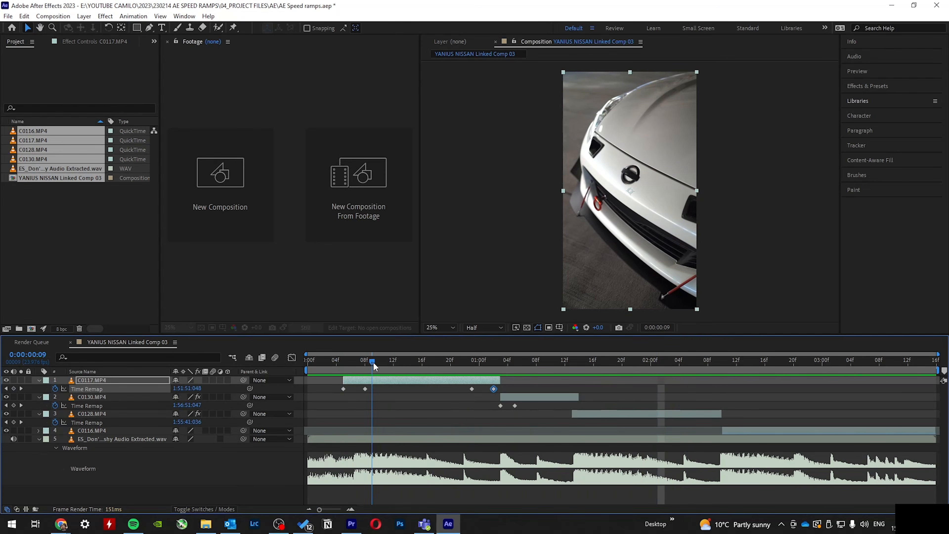
- Try adding Time Remap keyframes on C0117 at frame 12 and, with the value 1:51:50:112, at frame 15, and play back the result
{"action": "left_click_drag", "start_coordinate": [373, 363], "coordinate": [385, 365]}
{"action": "left_click_drag", "start_coordinate": [462, 369], "coordinate": [383, 374]}
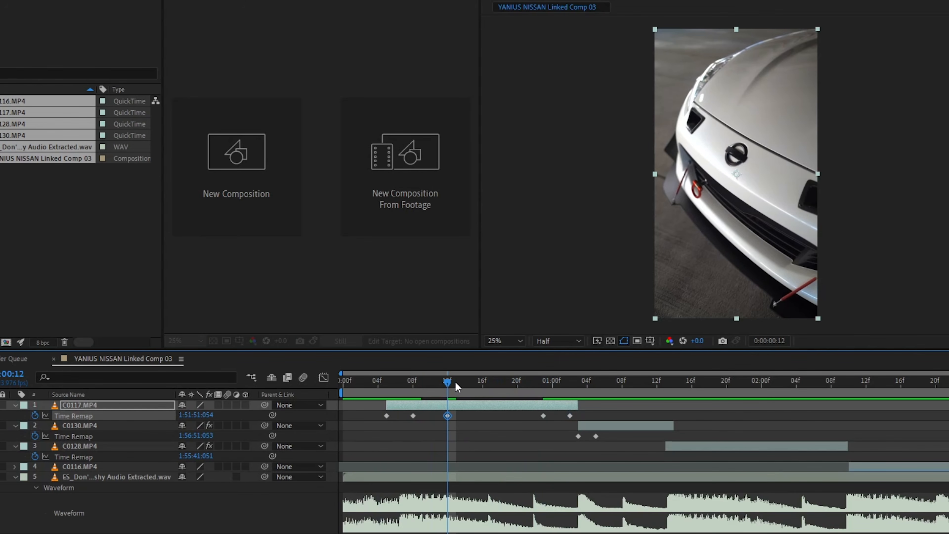
{"action": "left_click_drag", "start_coordinate": [468, 382], "coordinate": [473, 382]}
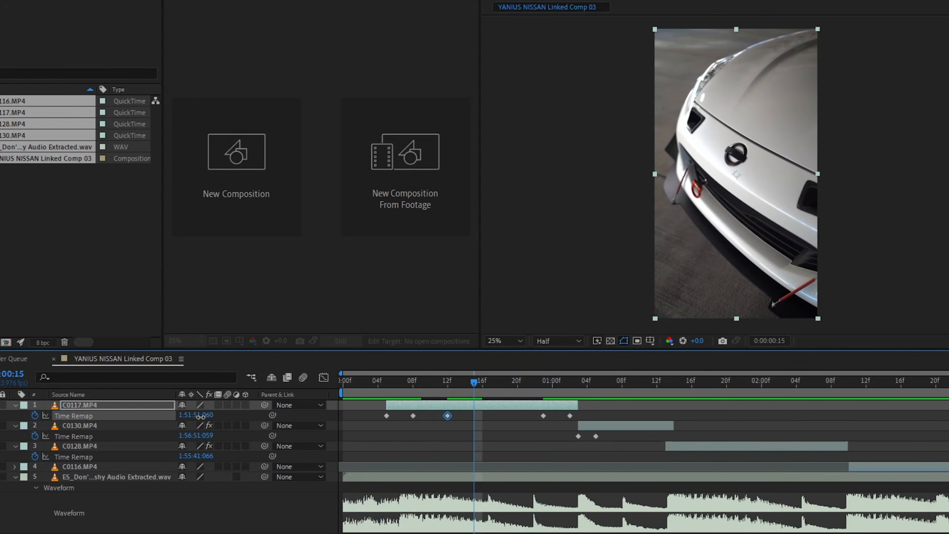
{"action": "left_click_drag", "start_coordinate": [186, 416], "coordinate": [158, 416]}
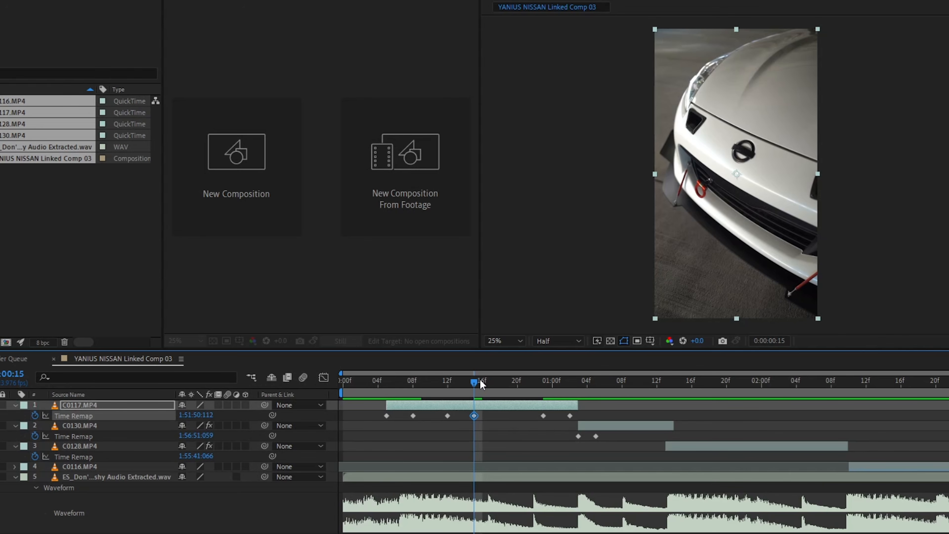
{"action": "key", "text": "space"}
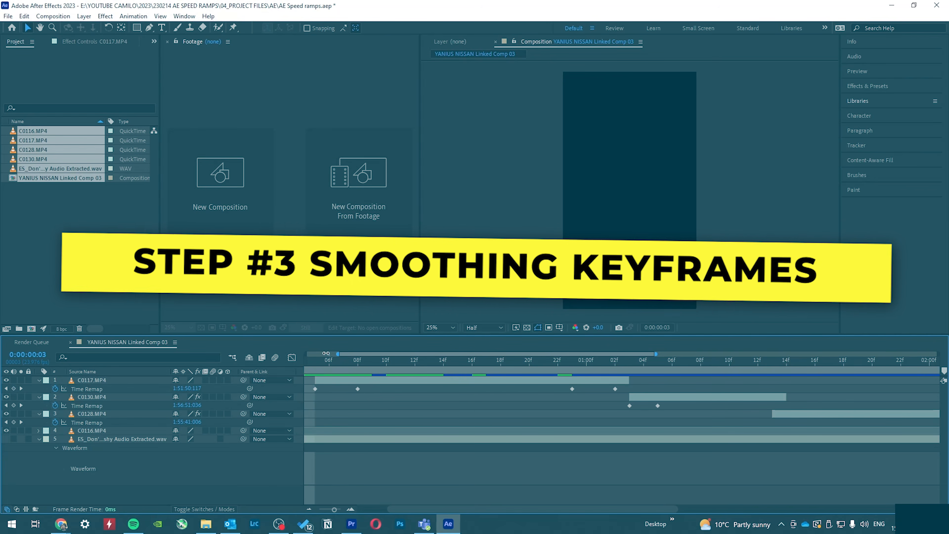
- Return to frame 5 and apply Easy Ease to all four Time Remap keyframes on C0117
{"action": "left_click_drag", "start_coordinate": [329, 365], "coordinate": [311, 362]}
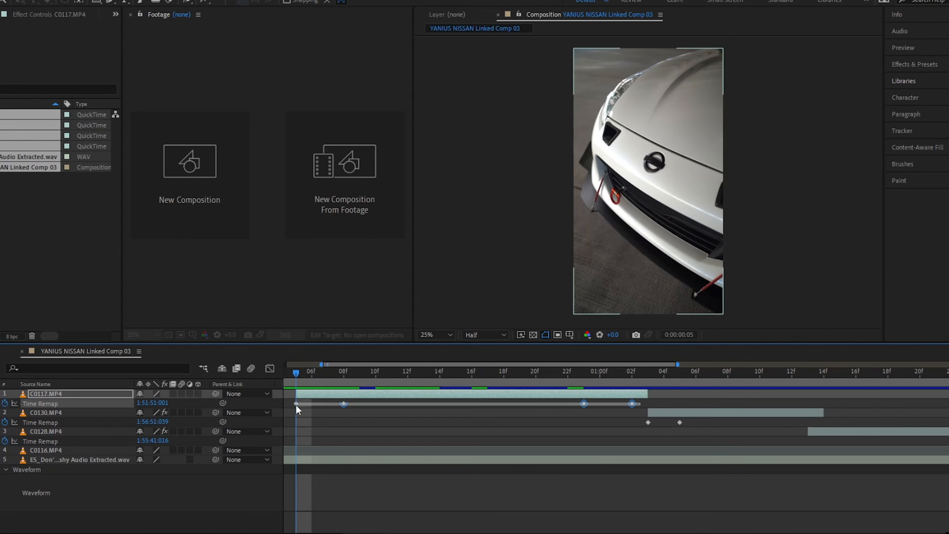
{"action": "left_click_drag", "start_coordinate": [296, 405], "coordinate": [293, 405]}
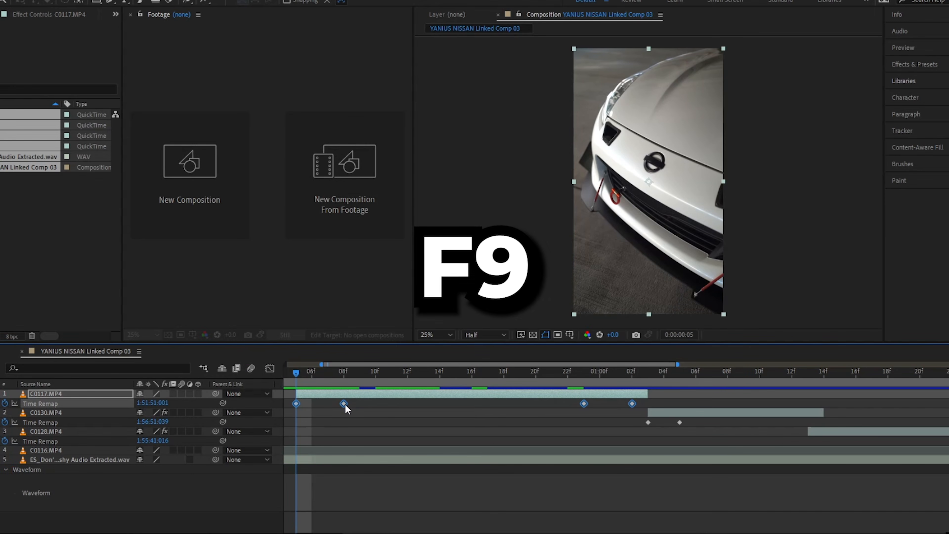
{"action": "right_click", "coordinate": [344, 404]}
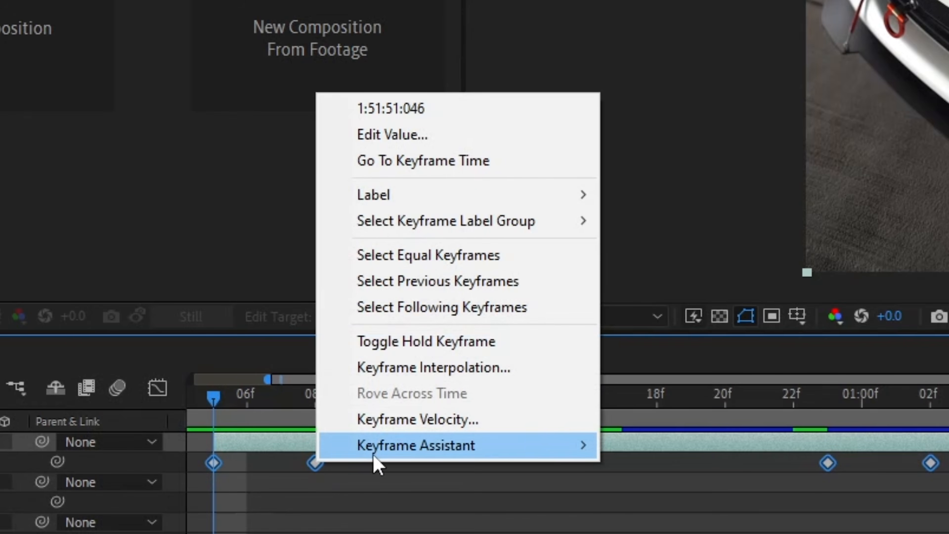
{"action": "mouse_move", "coordinate": [373, 457]}
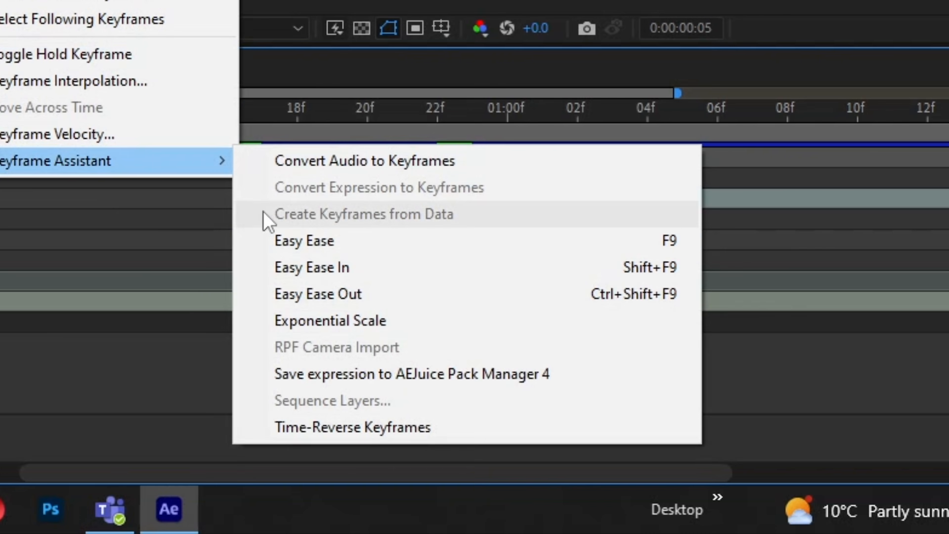
{"action": "left_click", "coordinate": [618, 525]}
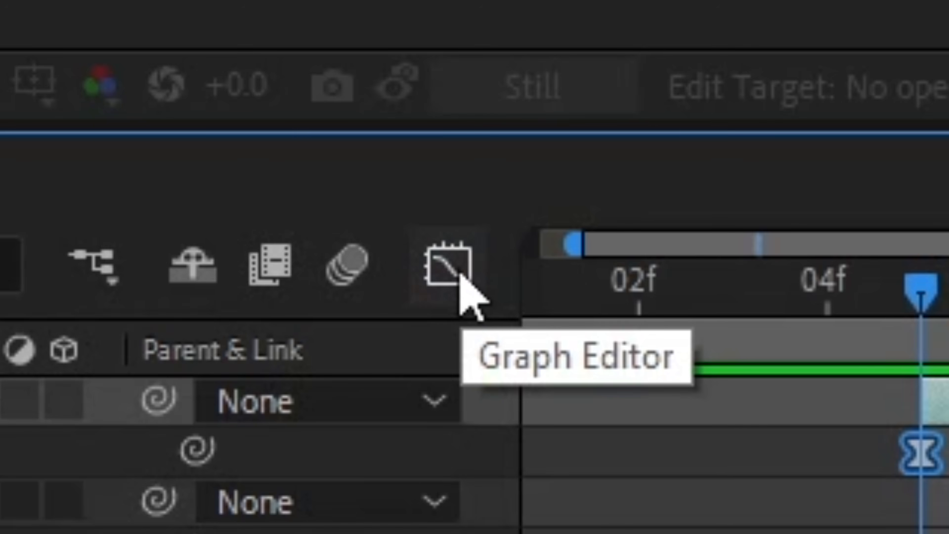
- Show the Time Remap curve of C0117 in the Graph Editor, compare the value graph, and return to editing the speed graph
{"action": "left_click", "coordinate": [463, 279]}
{"action": "right_click", "coordinate": [403, 461]}
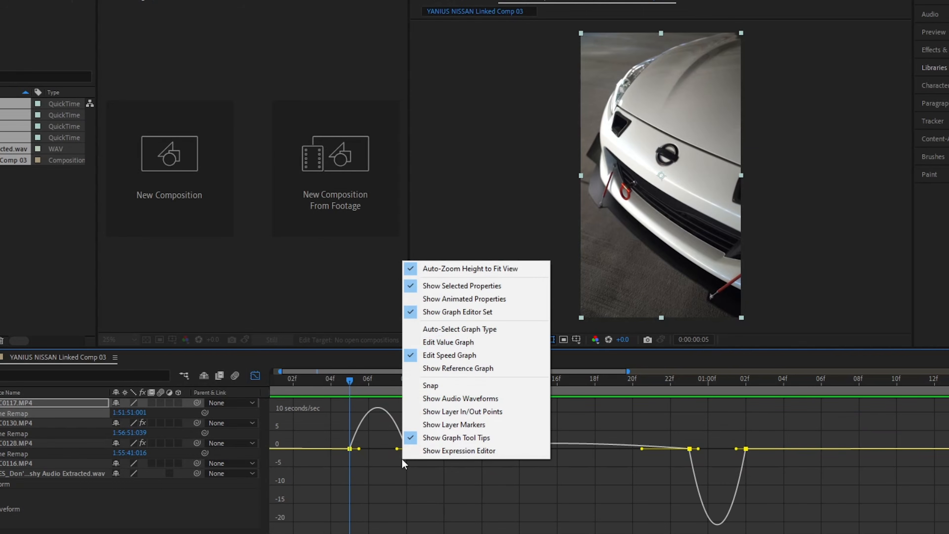
{"action": "left_click", "coordinate": [449, 342]}
{"action": "right_click", "coordinate": [460, 487]}
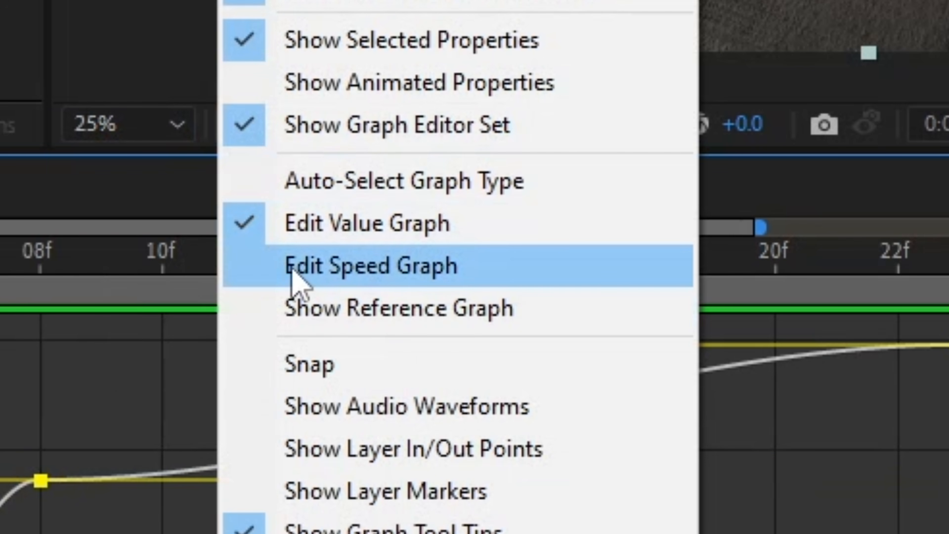
{"action": "left_click", "coordinate": [296, 279]}
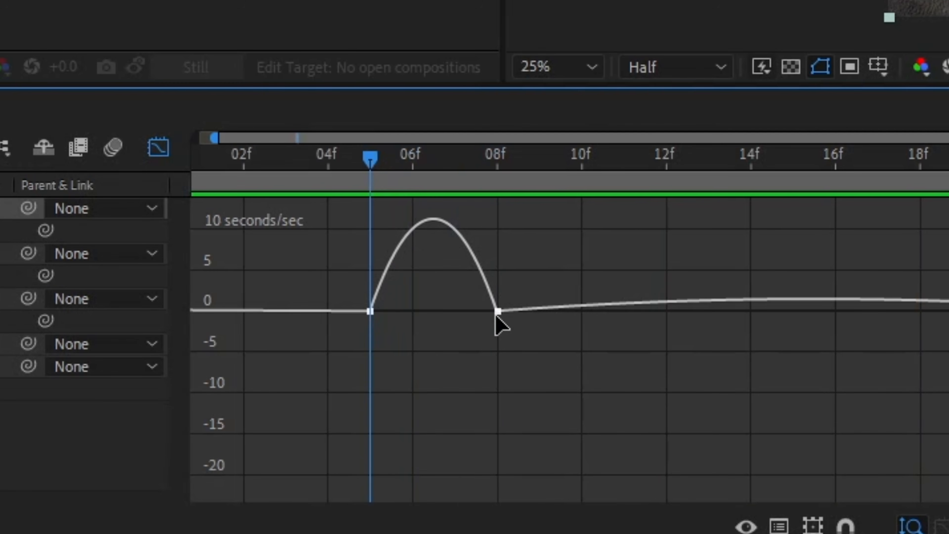
- Try lengthening the outgoing ease handle of C0117's first Time Remap keyframe in the speed graph
{"action": "left_click", "coordinate": [428, 223]}
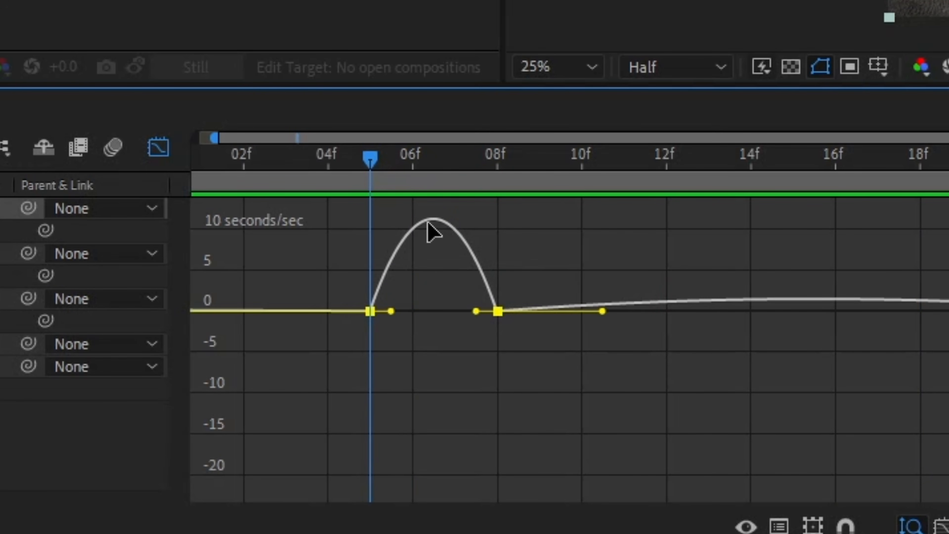
{"action": "left_click", "coordinate": [386, 326]}
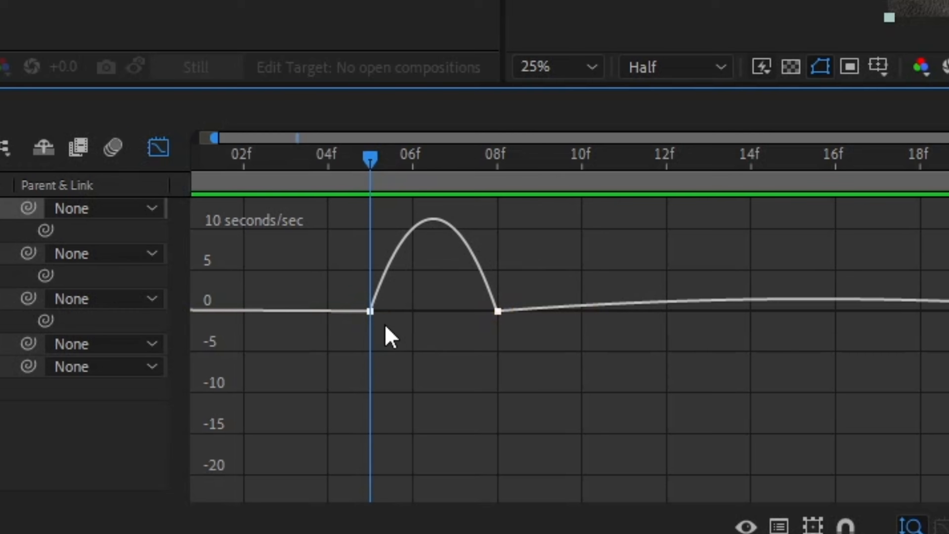
{"action": "left_click", "coordinate": [370, 312]}
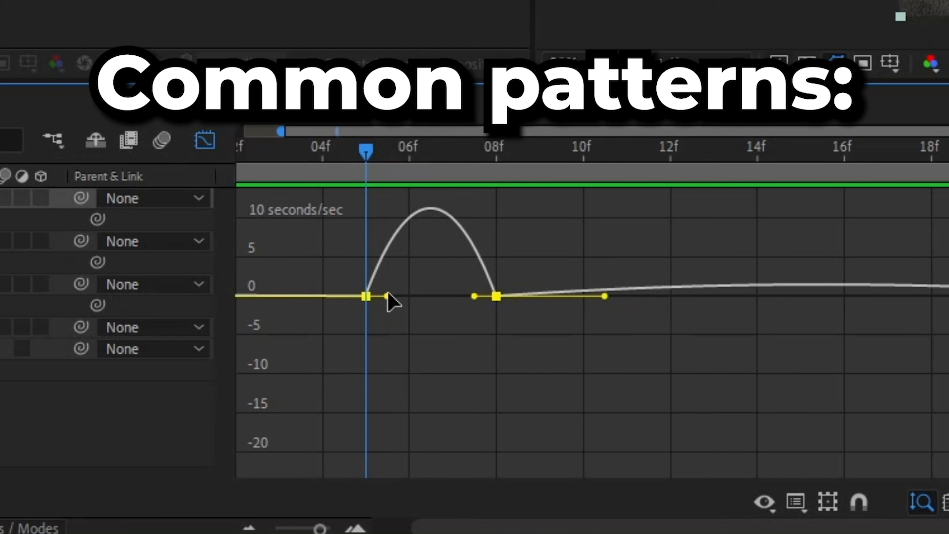
{"action": "left_click_drag", "start_coordinate": [387, 298], "coordinate": [449, 304]}
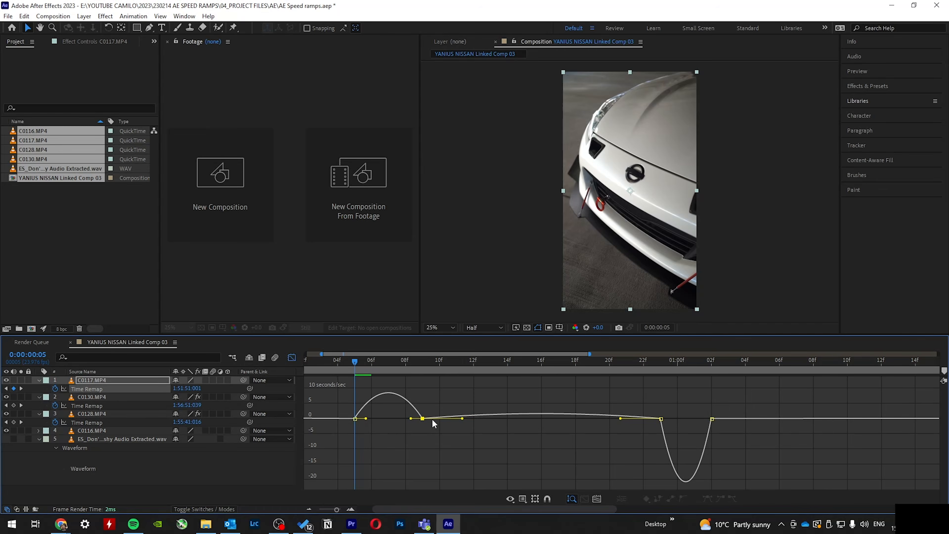
- Move C0117's second Time Remap keyframe to frame 10, extend its incoming handle back to about frame 7.5, and scrub through the opening ramp
{"action": "left_click_drag", "start_coordinate": [433, 420], "coordinate": [439, 420]}
{"action": "left_click", "coordinate": [417, 429]}
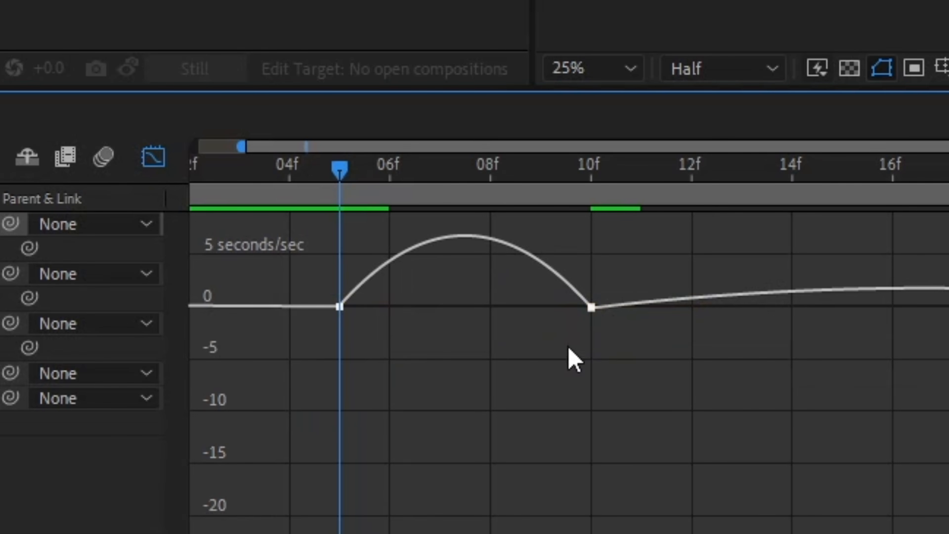
{"action": "left_click", "coordinate": [591, 307]}
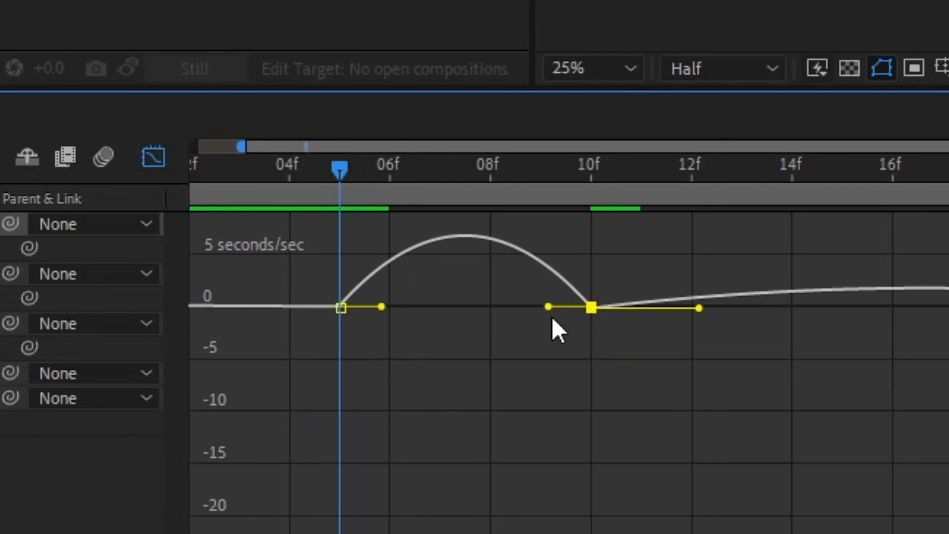
{"action": "left_click_drag", "start_coordinate": [549, 306], "coordinate": [465, 306]}
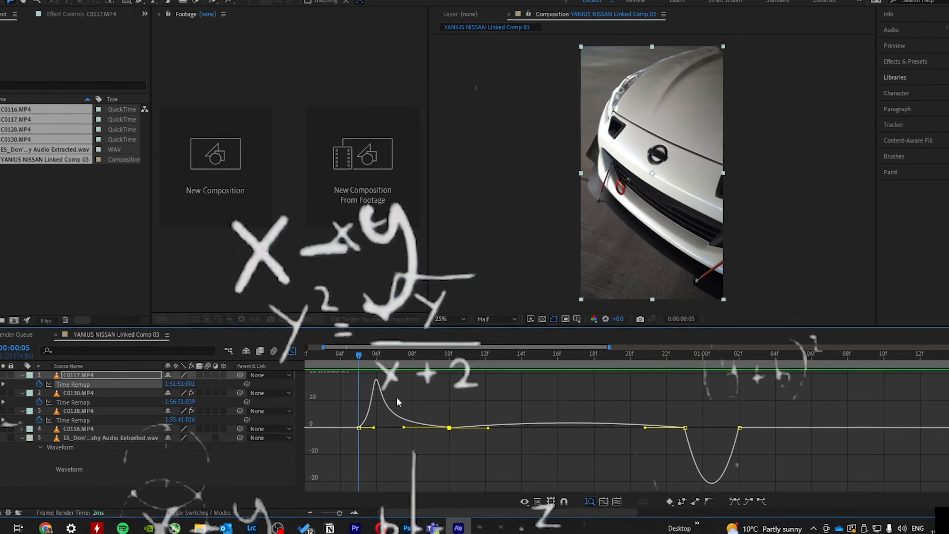
{"action": "mouse_move", "coordinate": [357, 356]}
{"action": "left_mouse_down"}
{"action": "mouse_move", "coordinate": [331, 360]}
{"action": "mouse_move", "coordinate": [470, 372]}
{"action": "mouse_move", "coordinate": [369, 362]}
{"action": "left_mouse_up"}
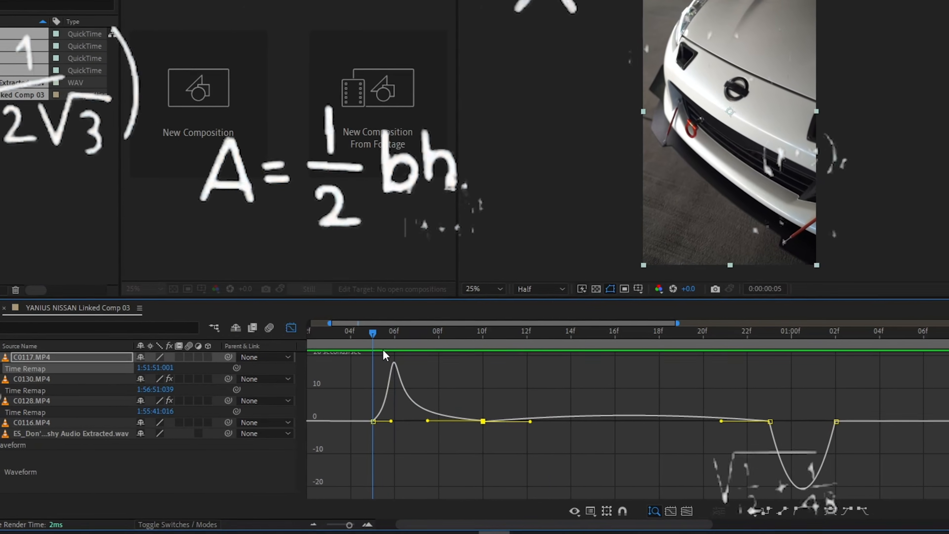
{"action": "left_click_drag", "start_coordinate": [373, 332], "coordinate": [497, 339]}
- Extend the outgoing ease handle of C0117's keyframe at 0:00:00:23 toward the final keyframe and scrub through the ending ramp
{"action": "left_click", "coordinate": [797, 322]}
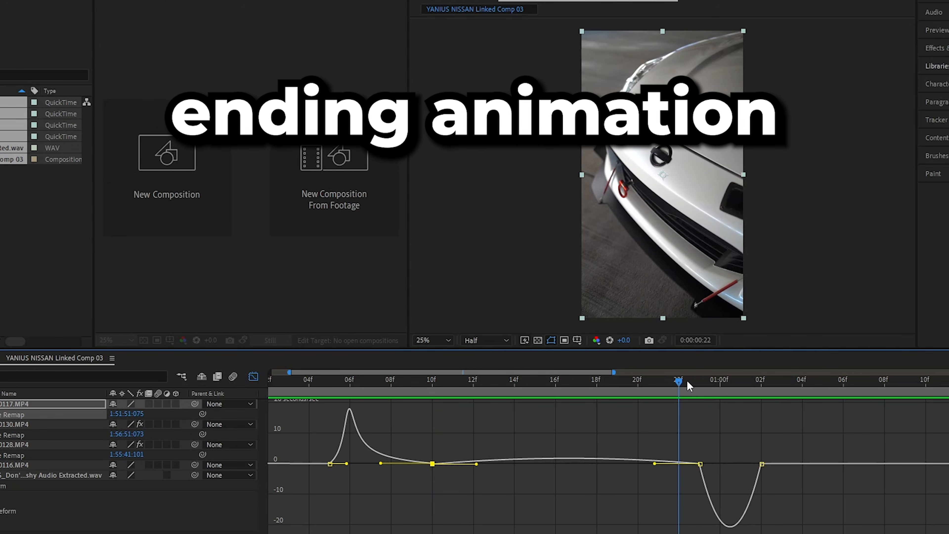
{"action": "left_click_drag", "start_coordinate": [689, 385], "coordinate": [788, 385]}
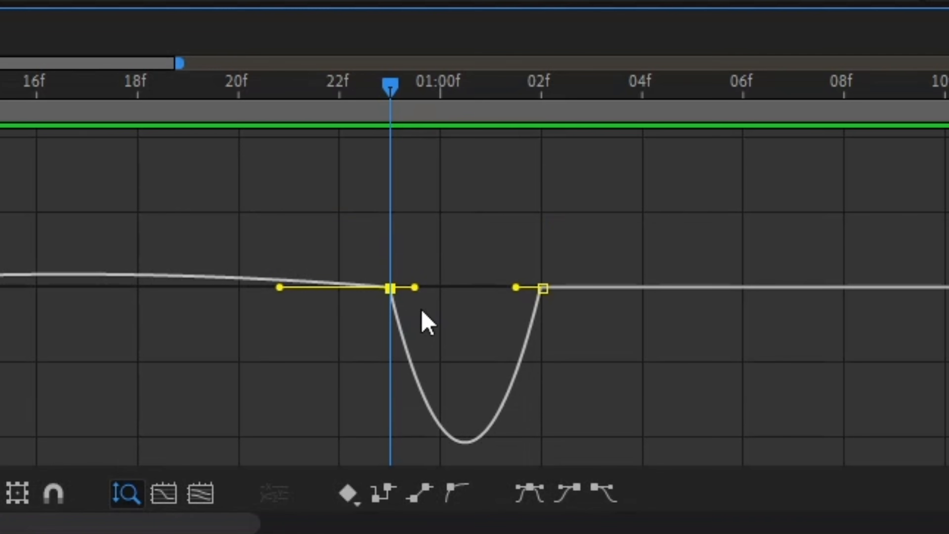
{"action": "left_click_drag", "start_coordinate": [416, 289], "coordinate": [504, 299]}
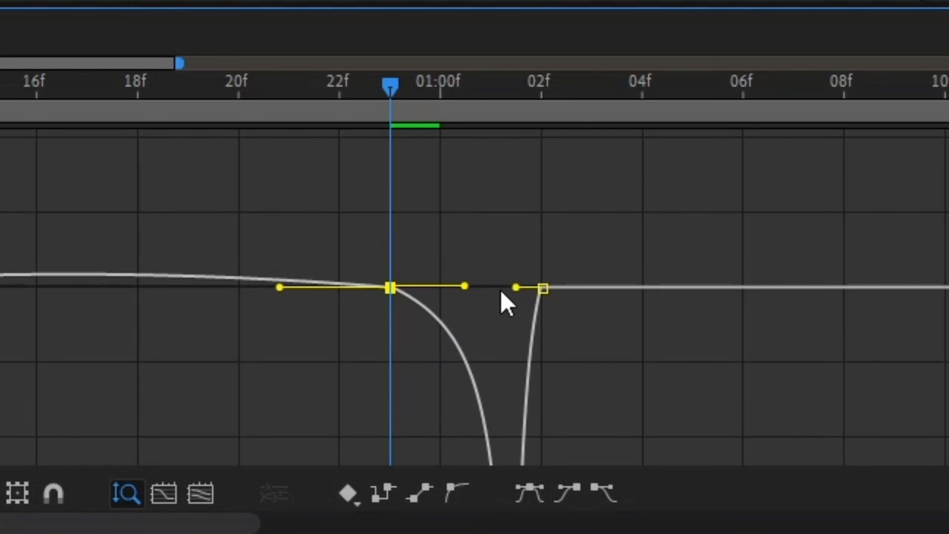
{"action": "left_click_drag", "start_coordinate": [393, 89], "coordinate": [524, 151]}
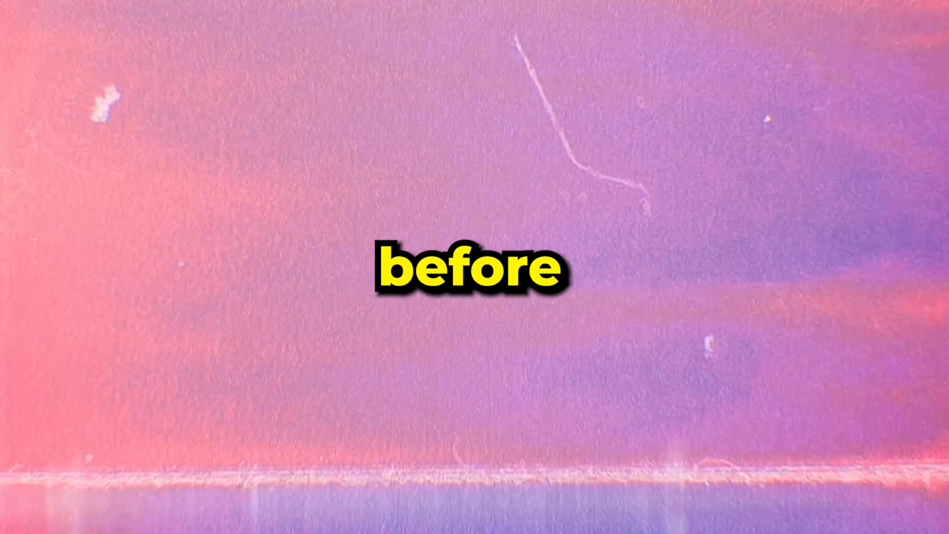